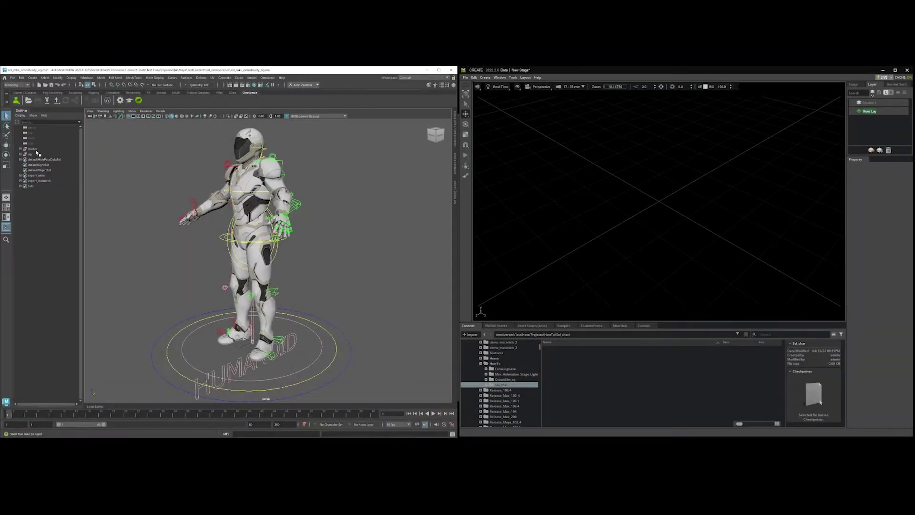
Inspect which parts of the character the master and rig groups contain, and clear the selection
left_click(36, 150)
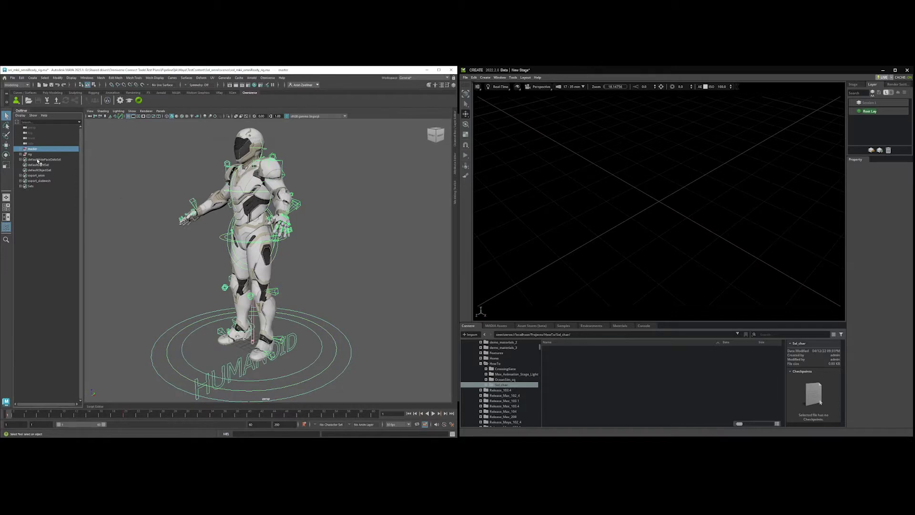
left_click(31, 154)
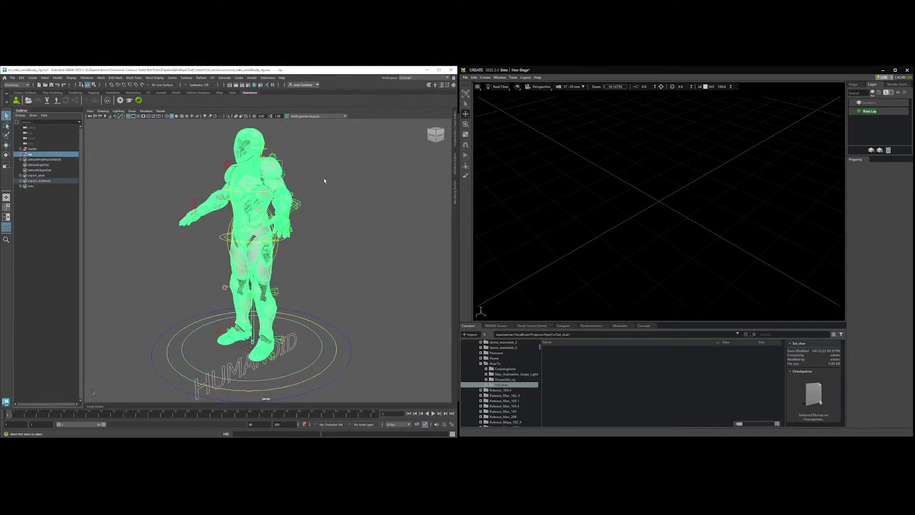
left_click(338, 169)
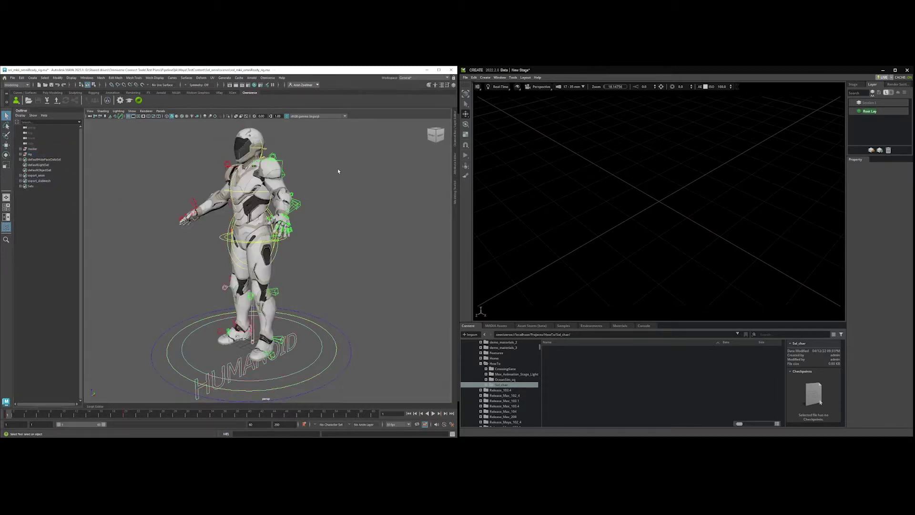
Start an Omniverse export into the Projects/HowTo/Sol_char folder with the file name Sol
left_click(57, 101)
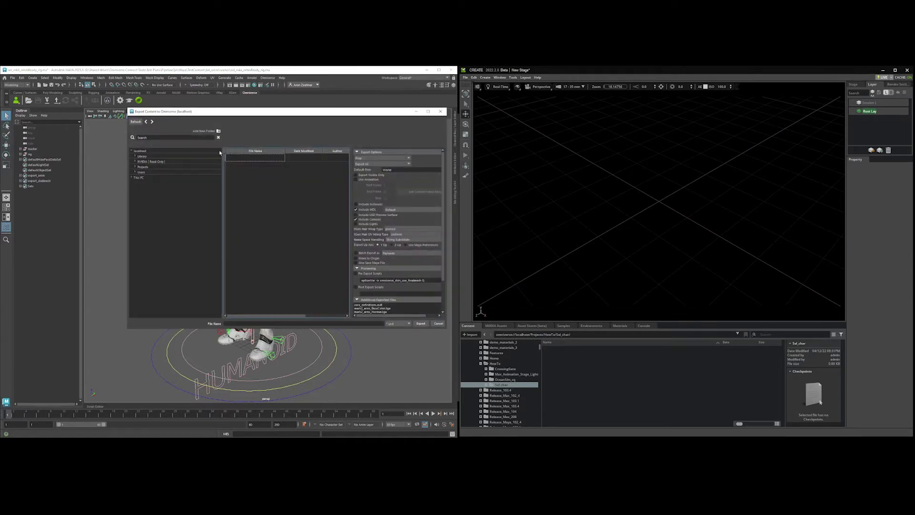
left_click(135, 166)
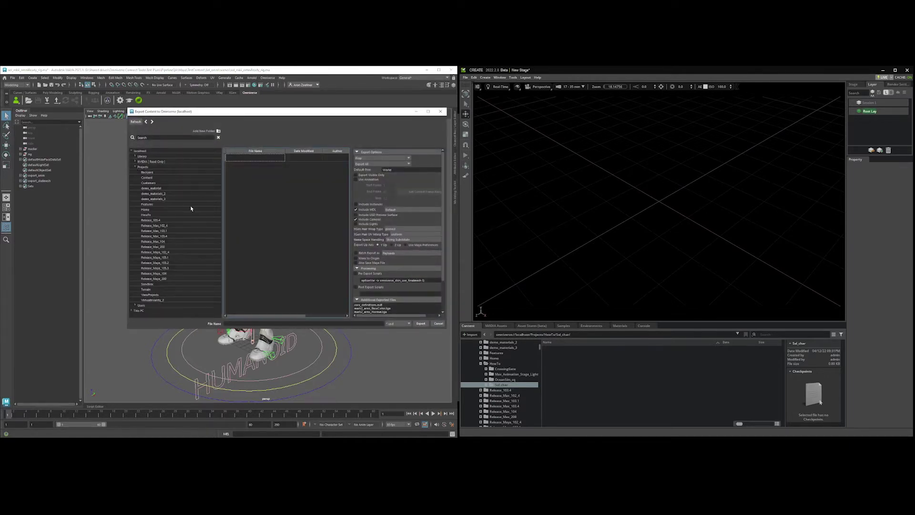
left_click(148, 216)
left_click(139, 214)
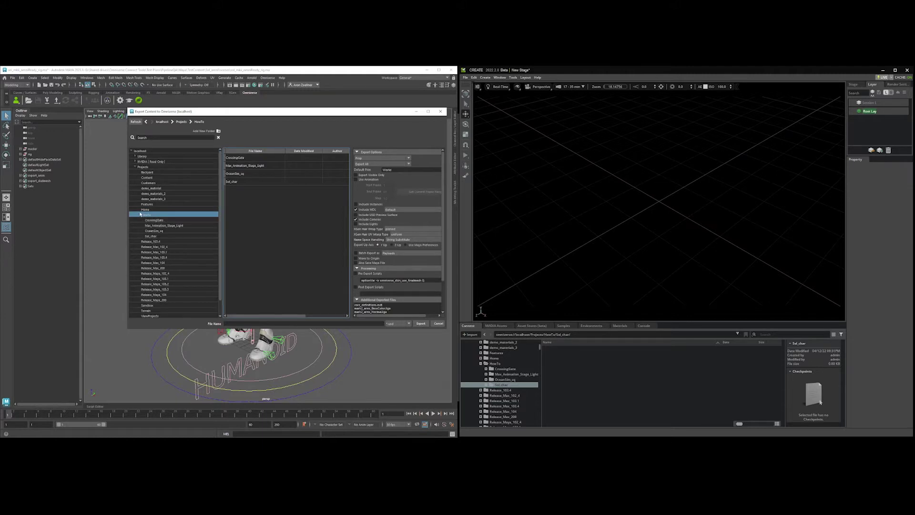
left_click(152, 236)
left_click(241, 324)
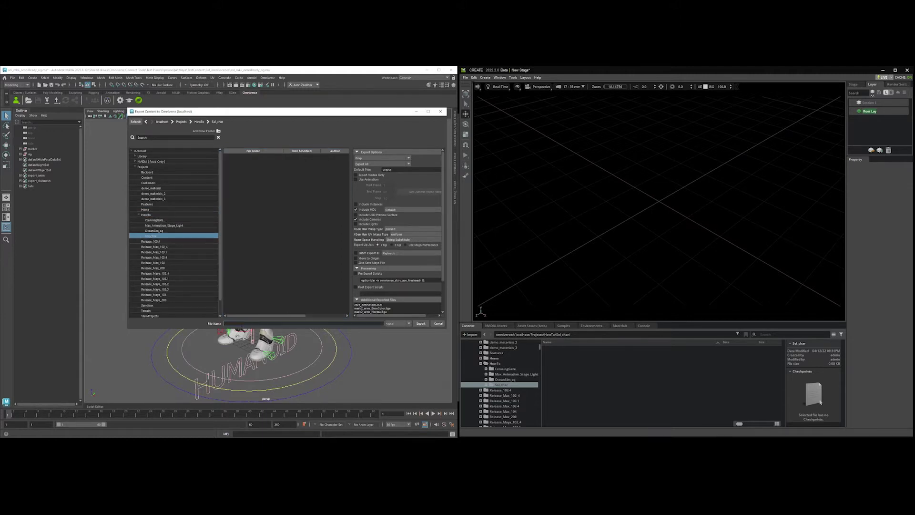
Export the export_skelmesh set as a Skeletal Mesh without cameras, and clear the selection
left_click(379, 158)
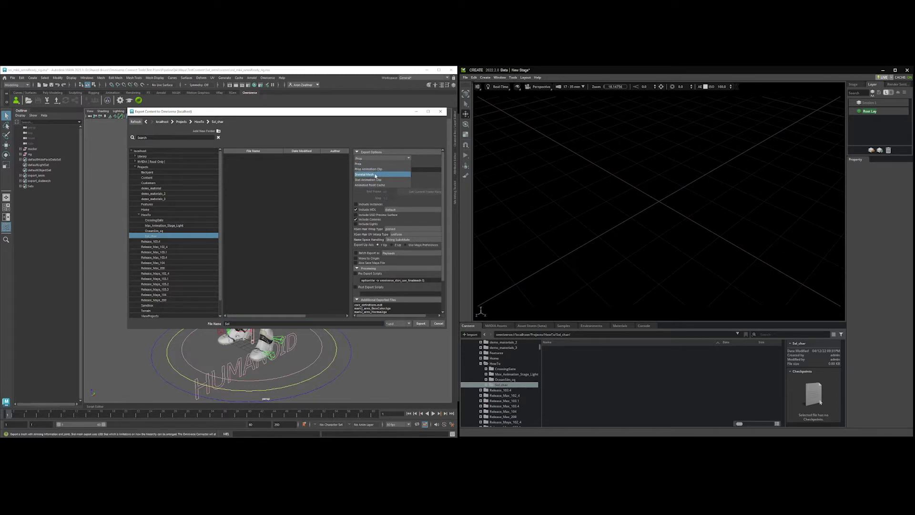
left_click(376, 175)
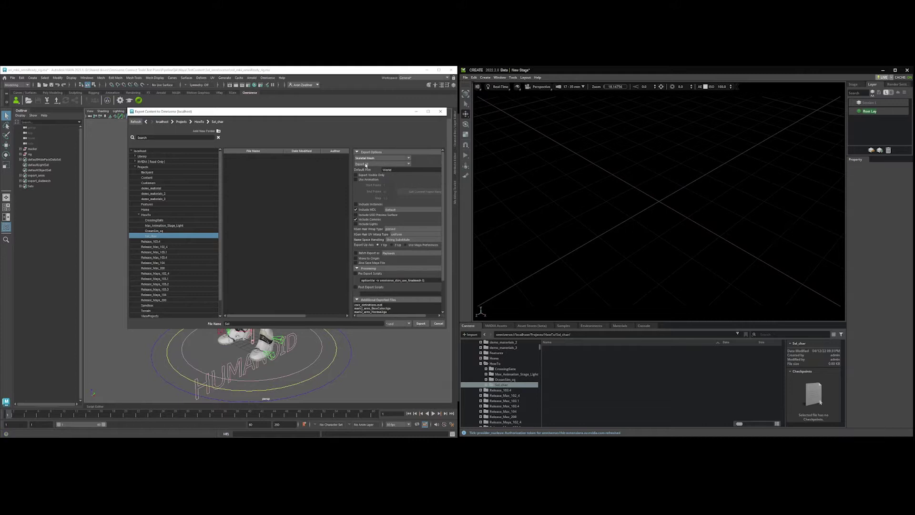
left_click(366, 165)
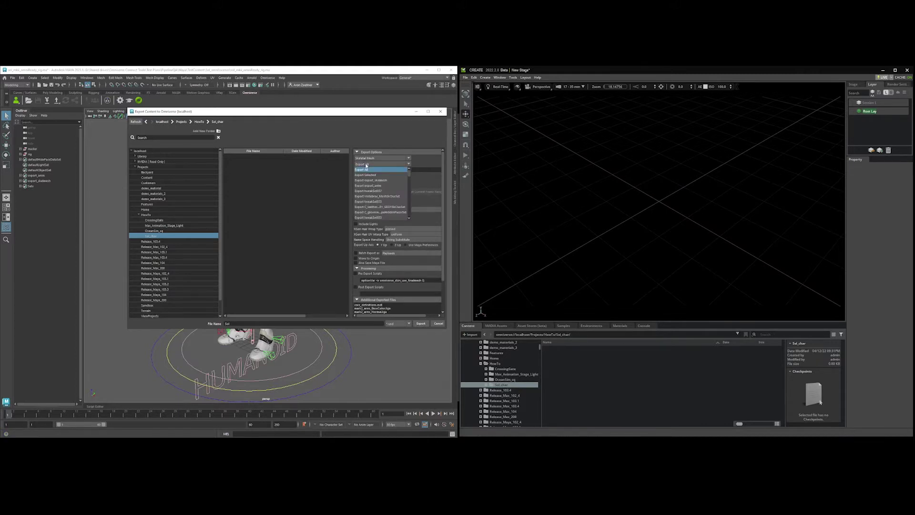
left_click(394, 182)
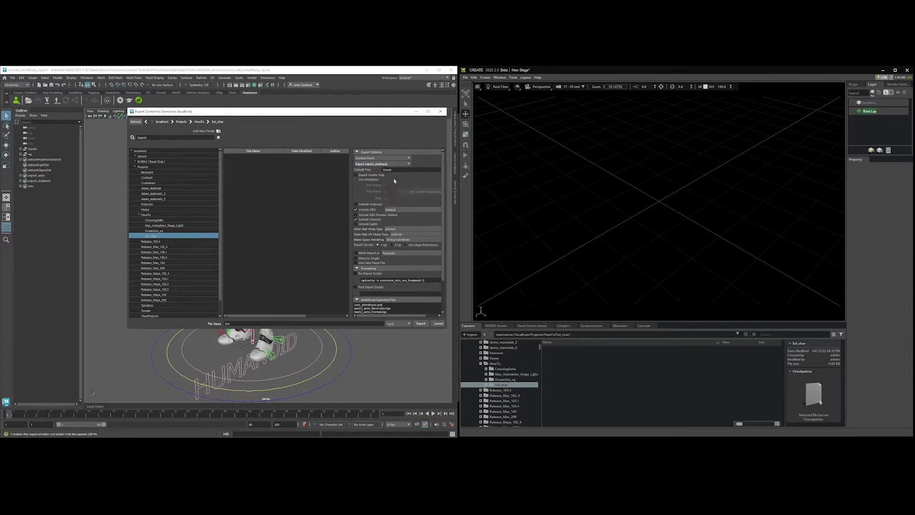
left_click(357, 220)
left_click(421, 323)
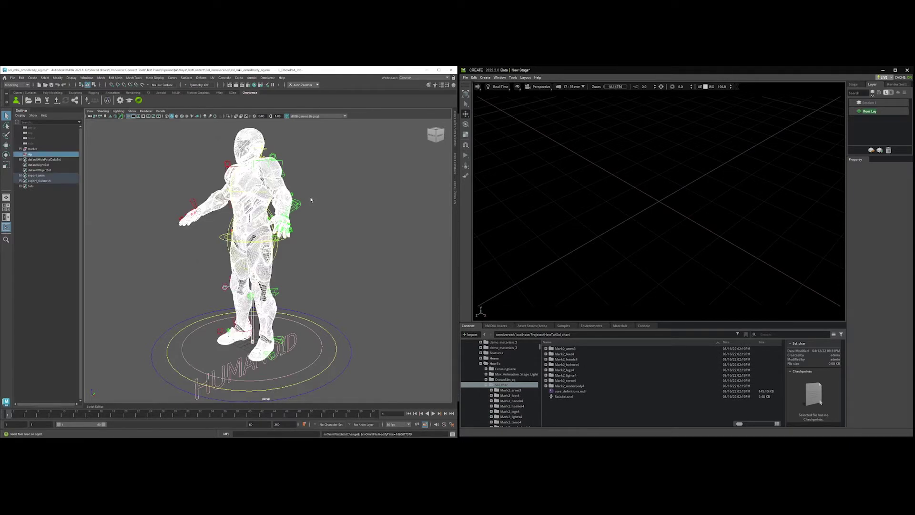
left_click(354, 182)
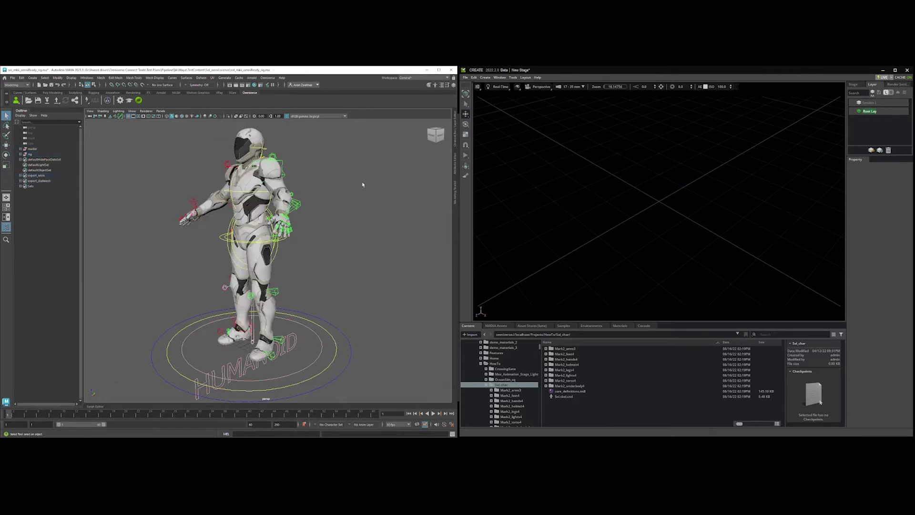
Switch to Omniverse Create and open the exported Sol.skel.usd file without saving the current stage
double_click(554, 397)
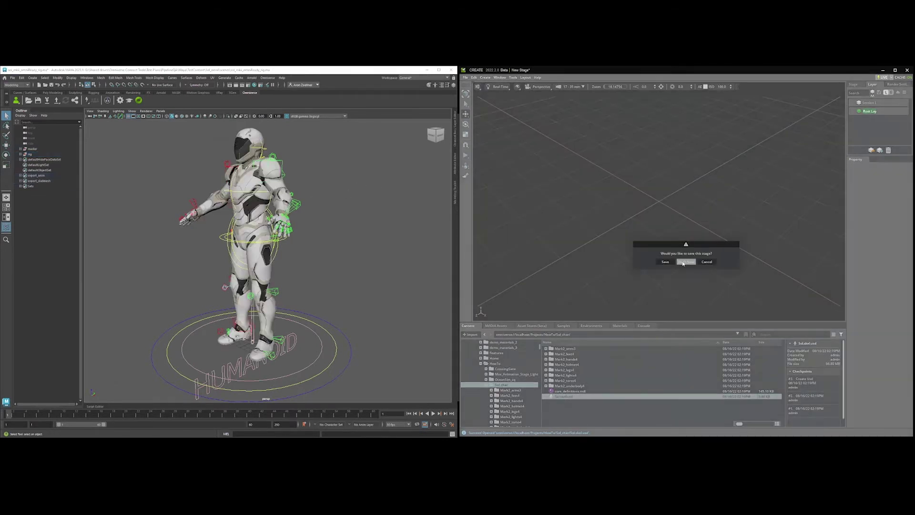
left_click(683, 262)
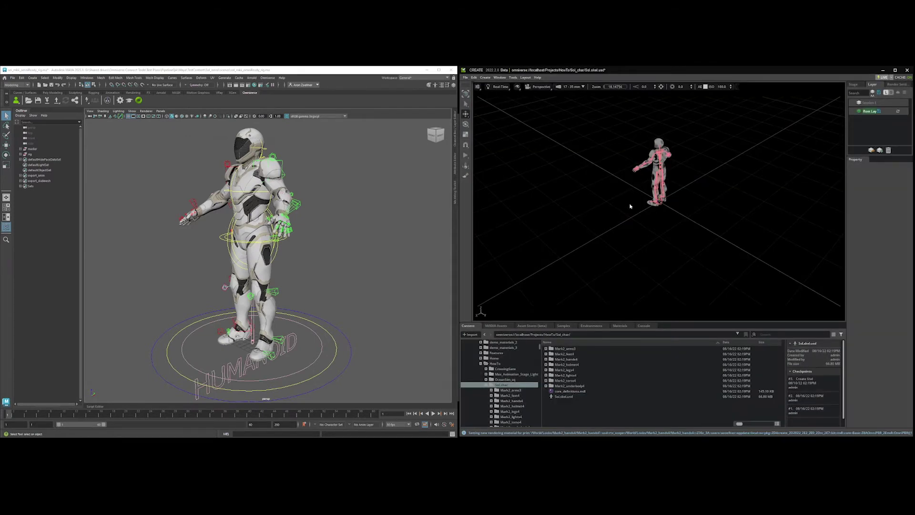
left_click_drag(630, 206, 829, 169, "alt")
middle_click_drag(690, 156, 695, 206)
scroll(694, 206, "up", 4)
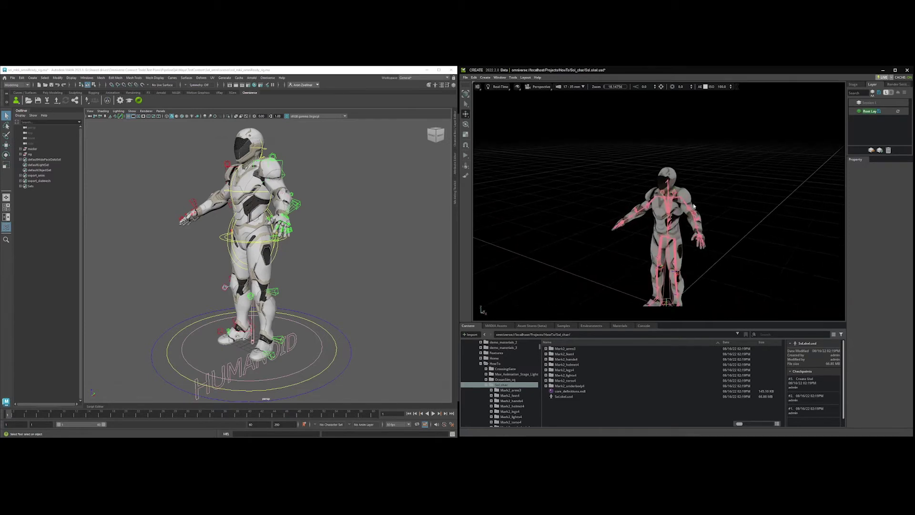
scroll(693, 206, "up", 5)
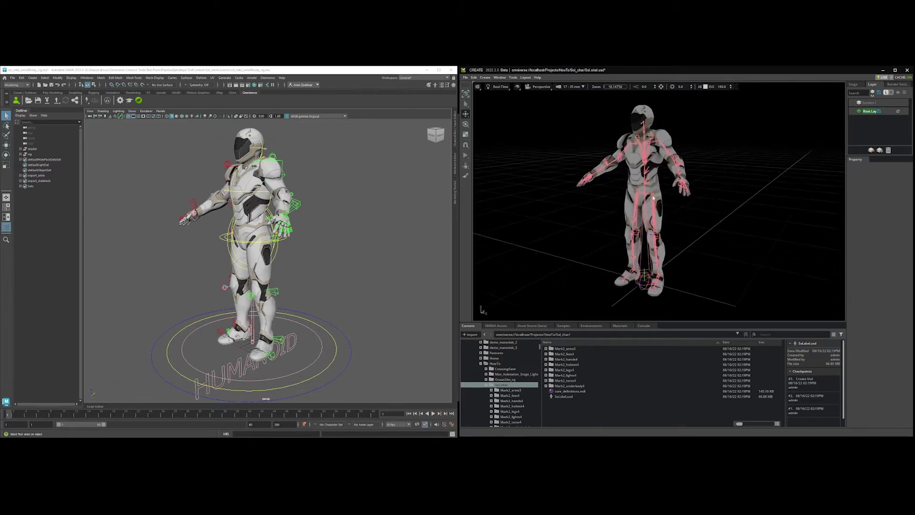
Detach the Show By Type visibility options, toggle Skeletons off and back on, and place the options beside the character
left_click(518, 86)
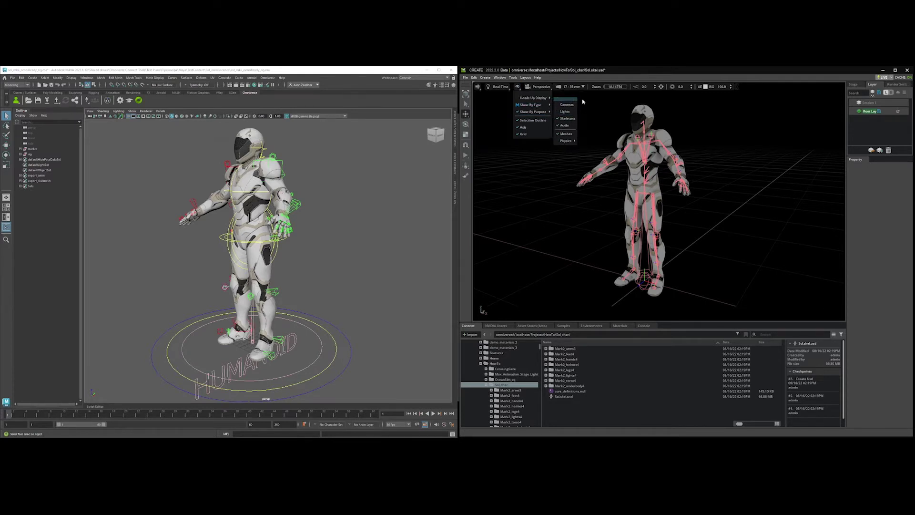
left_click_drag(567, 101, 522, 157)
left_click(521, 177)
left_click(520, 177)
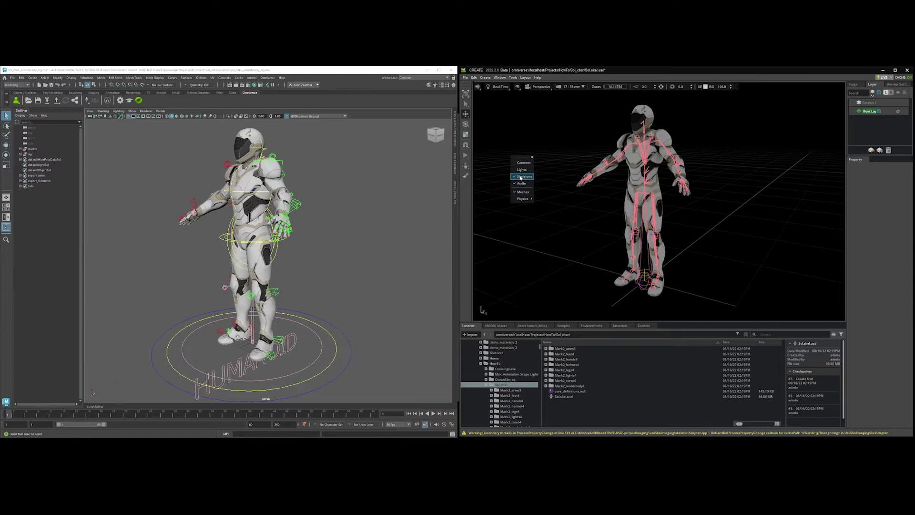
left_click_drag(525, 160, 807, 147)
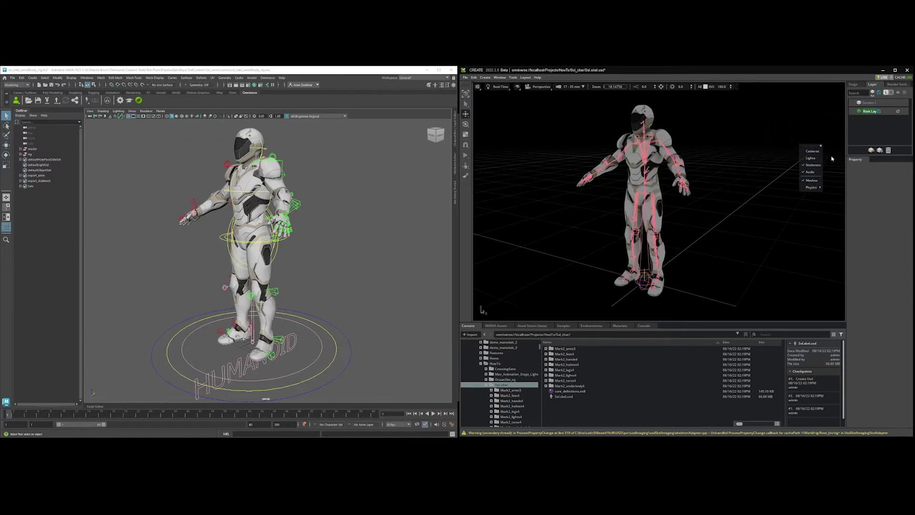
Switch to Maya and create a new Omniverse live session named LivePoseDemo, keeping the local source
left_click(87, 100)
left_click_drag(441, 222, 409, 223)
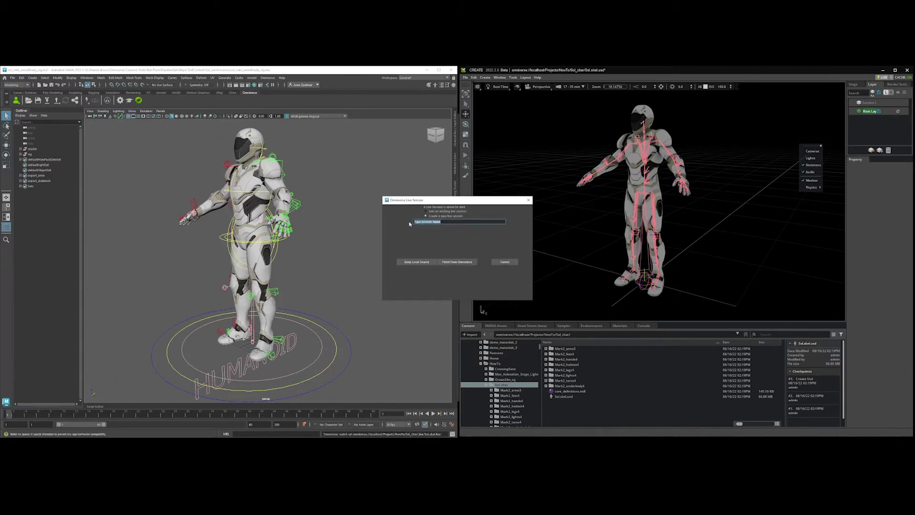
type("LivePoseDemo")
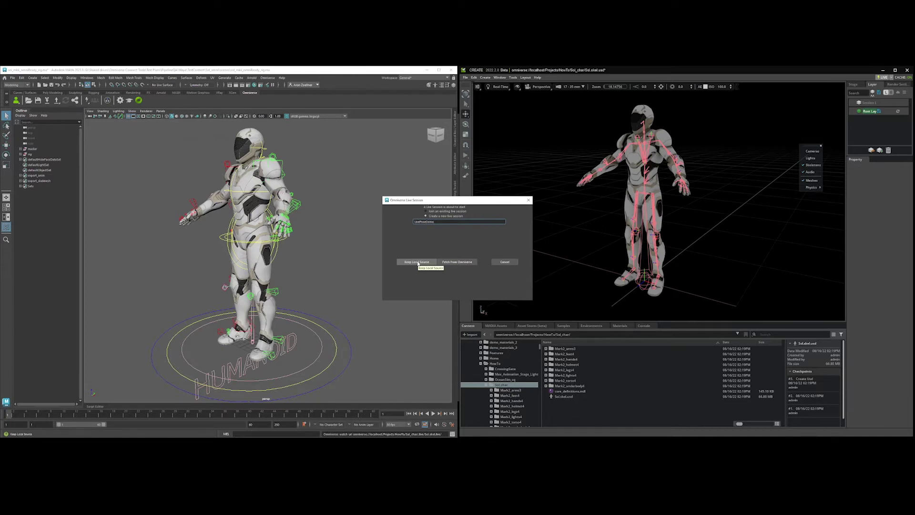
left_click(418, 262)
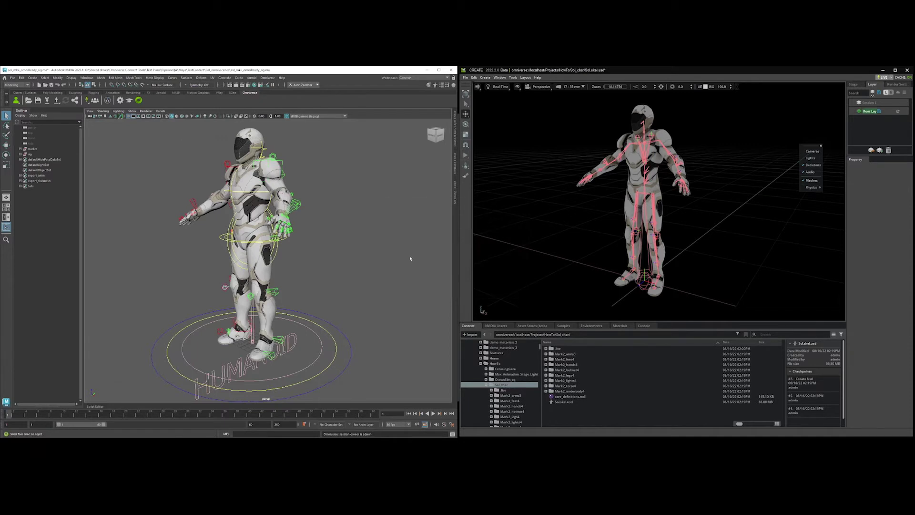
mouse_move(322, 253)
middle_mouse_down("alt")
mouse_move(323, 245)
mouse_move(323, 257)
middle_mouse_up("alt")
In Omniverse Create, join the existing LivePoseDemo live session
left_click(882, 77)
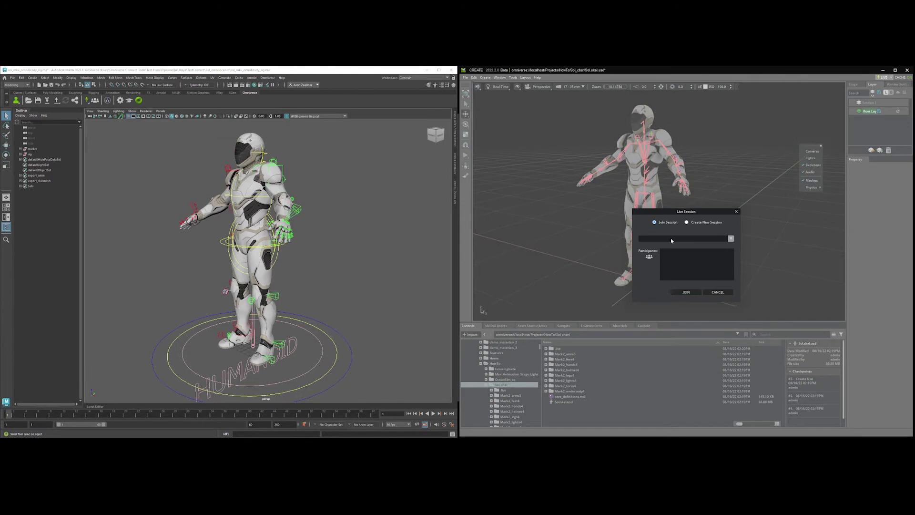
left_click(673, 239)
left_click(652, 245)
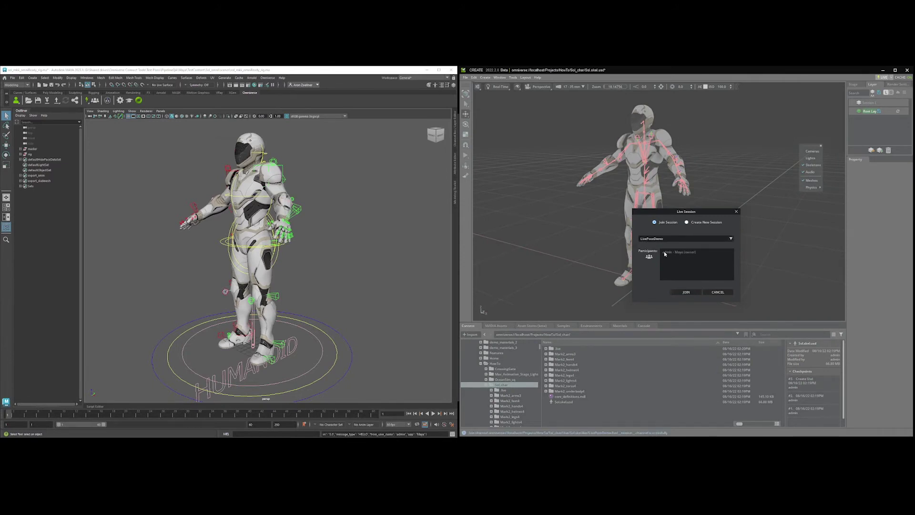
left_click(686, 292)
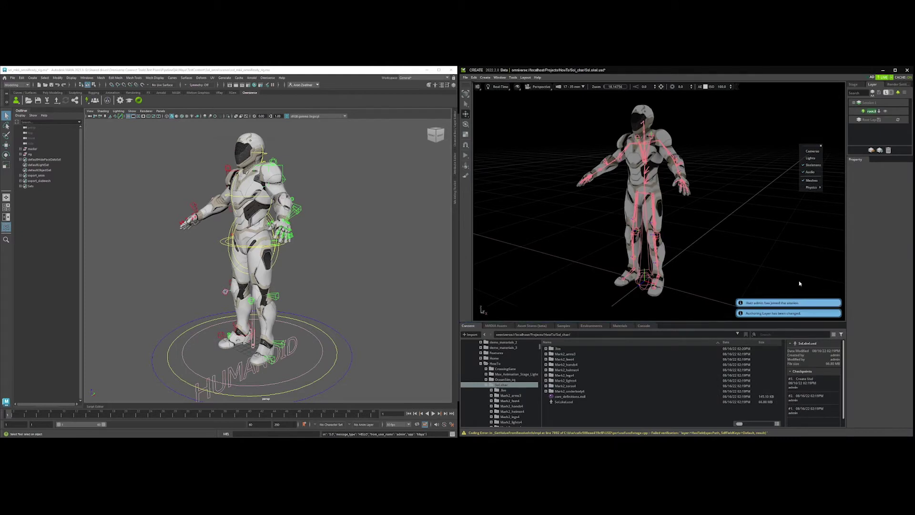
Return to Maya and rotate the rig's left shoulder pad control
left_click_drag(321, 215, 349, 216, "alt")
middle_click_drag(324, 188, 329, 203, "alt")
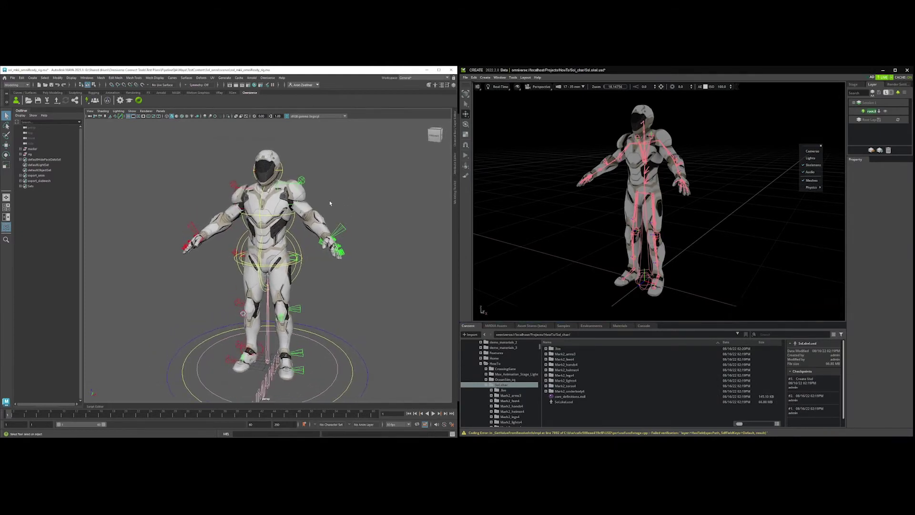
left_click(302, 181)
key("e")
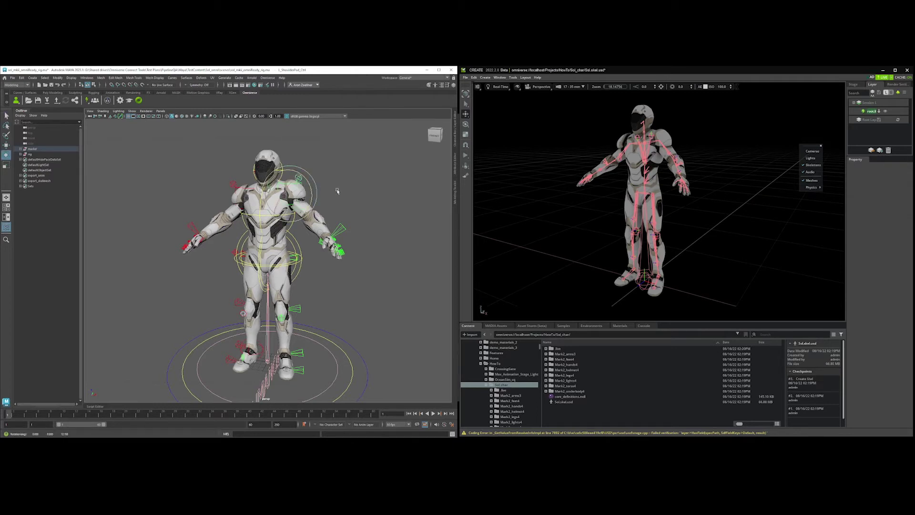
left_click(305, 188)
left_click_drag(380, 198, 373, 247, "alt")
left_click(373, 247)
Rotate the chest control to twist the character's upper body, and undo the rotation
left_click(257, 214)
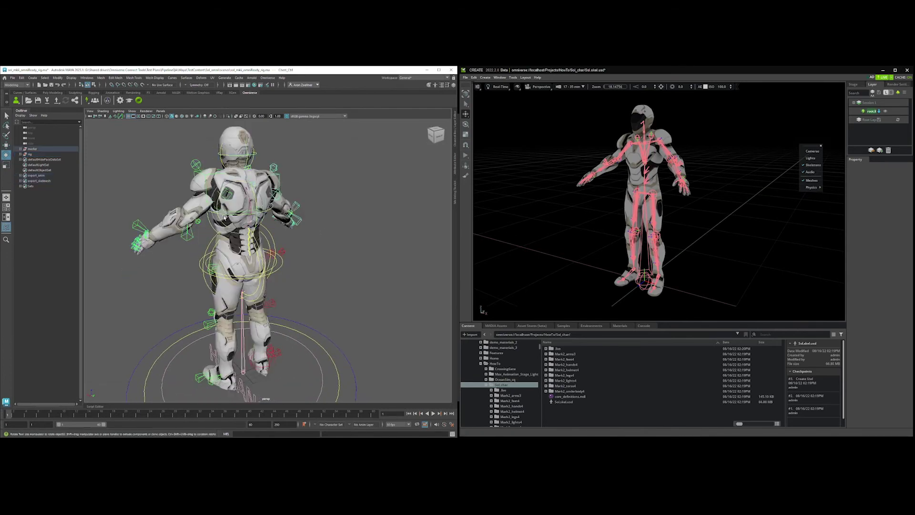
left_click_drag(237, 210, 245, 231, "alt")
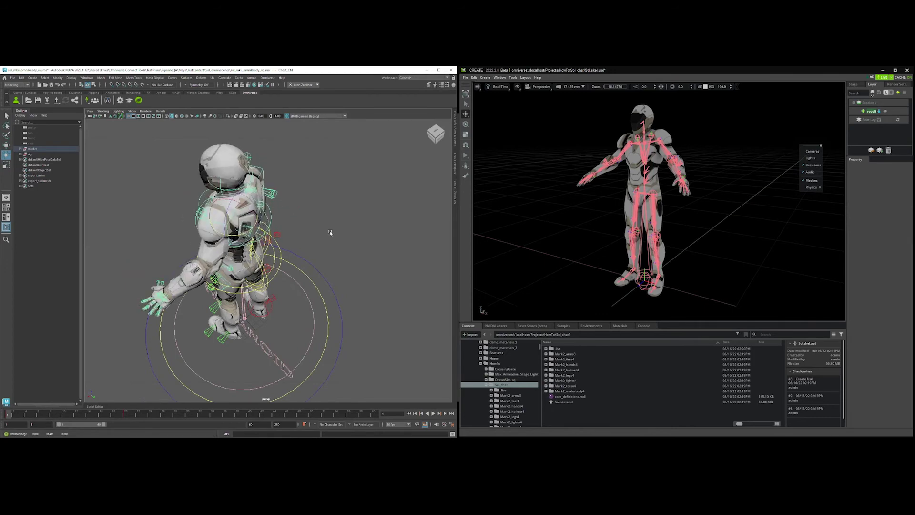
key("ctrl+z")
key("ctrl+z")
Hide skeletons in Create's viewport and raise the character's left arm to about horizontal in Maya
left_click_drag(323, 243, 409, 217, "alt")
left_click(807, 165)
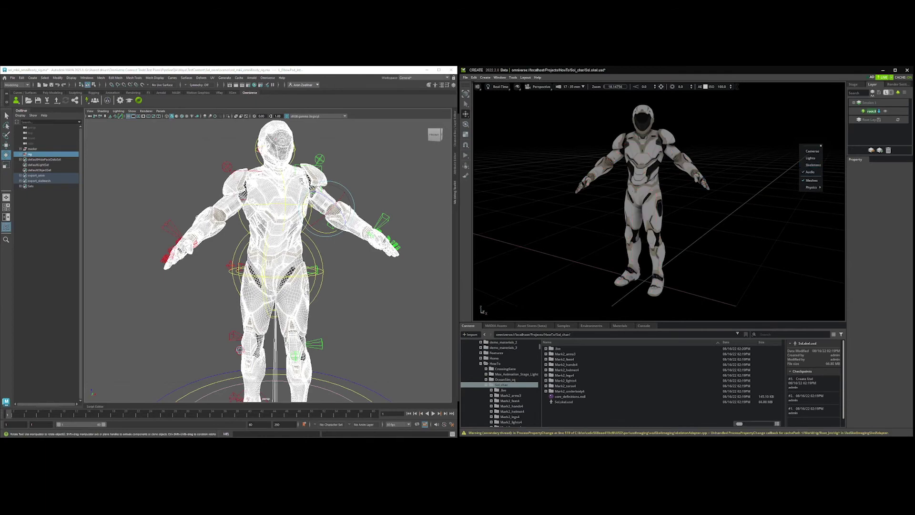
mouse_move(301, 181)
left_mouse_down("alt")
mouse_move(356, 170)
mouse_move(300, 167)
mouse_move(322, 170)
left_mouse_up("alt")
left_click(323, 169)
left_click(269, 179)
mouse_move(307, 202)
left_mouse_down("alt")
mouse_move(347, 213)
mouse_move(312, 192)
mouse_move(288, 198)
mouse_move(300, 194)
mouse_move(292, 183)
left_mouse_up("alt")
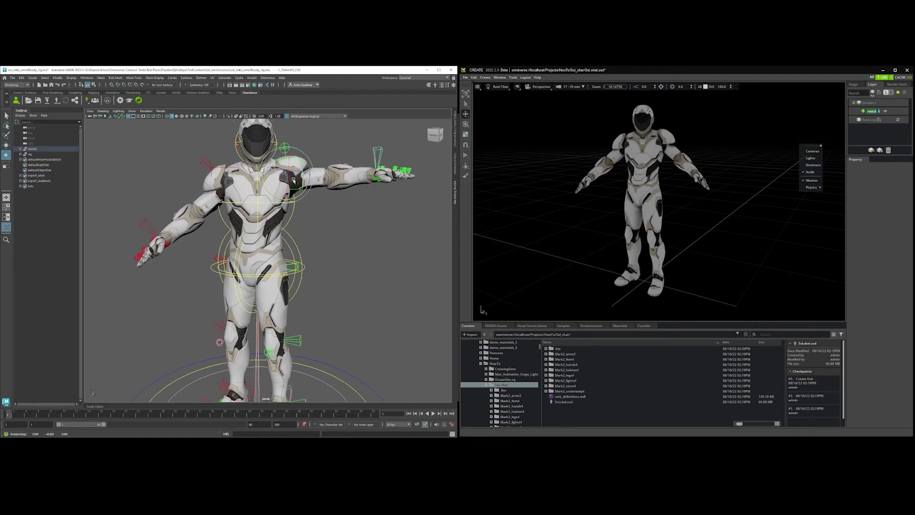
left_click(288, 180)
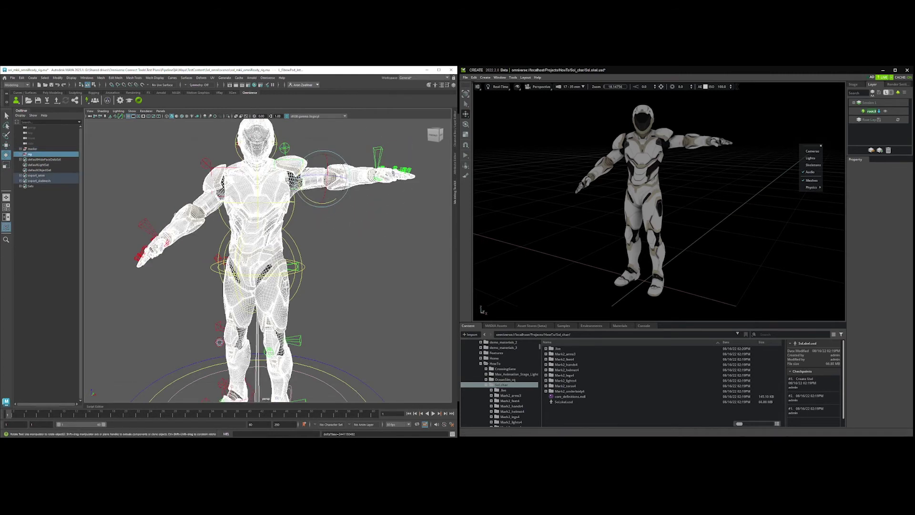
Rotate the left wrist control so the left hand bends slightly downward, and clear the selection
left_click(363, 145)
left_click(379, 155)
left_click_drag(396, 184, 384, 194)
left_click(374, 241)
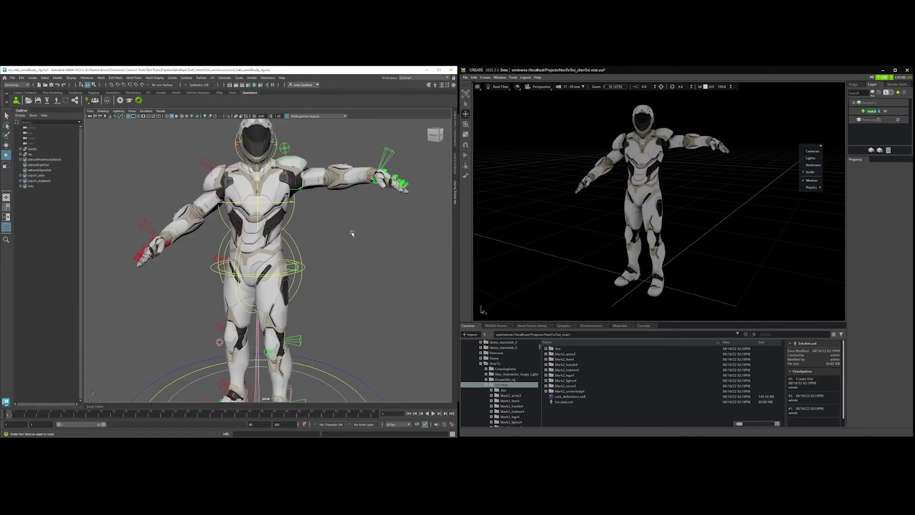
Rotate the head control in Maya to turn the character's head, and undo the rotation
left_click_drag(351, 233, 334, 238, "alt")
left_click(269, 144)
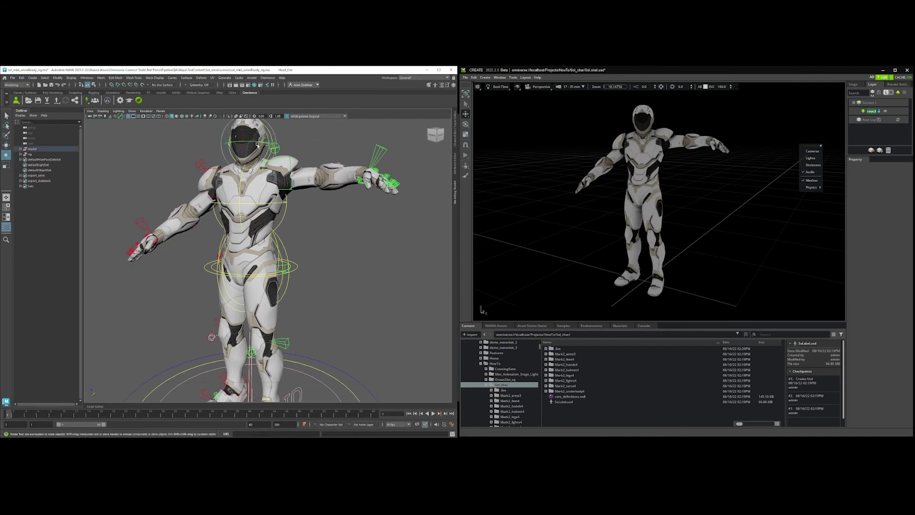
mouse_move(253, 143)
left_mouse_down()
mouse_move(246, 146)
mouse_move(256, 152)
mouse_move(274, 139)
left_mouse_up()
key("ctrl+z")
key("ctrl+z")
Select the head control again, try a second rotation of the character's head, and undo it
left_click(257, 151)
key("6")
left_click(283, 143)
key("4")
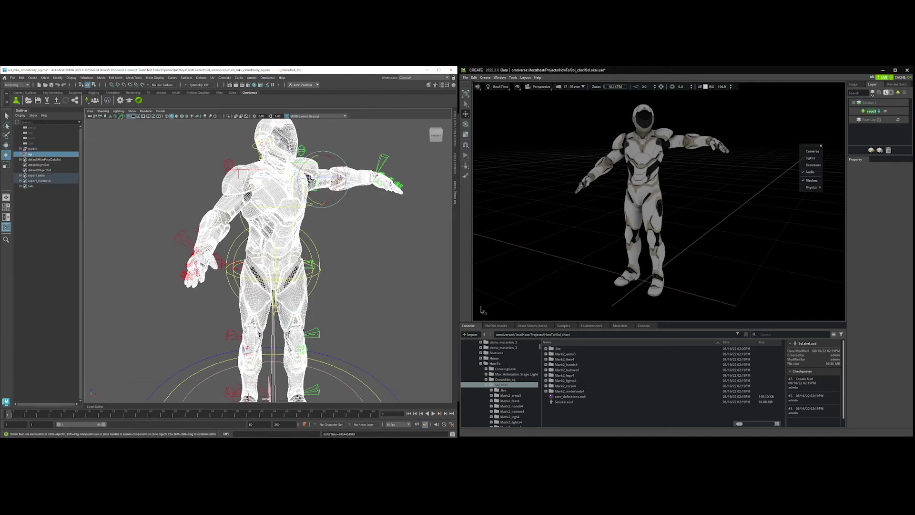
left_click(254, 146)
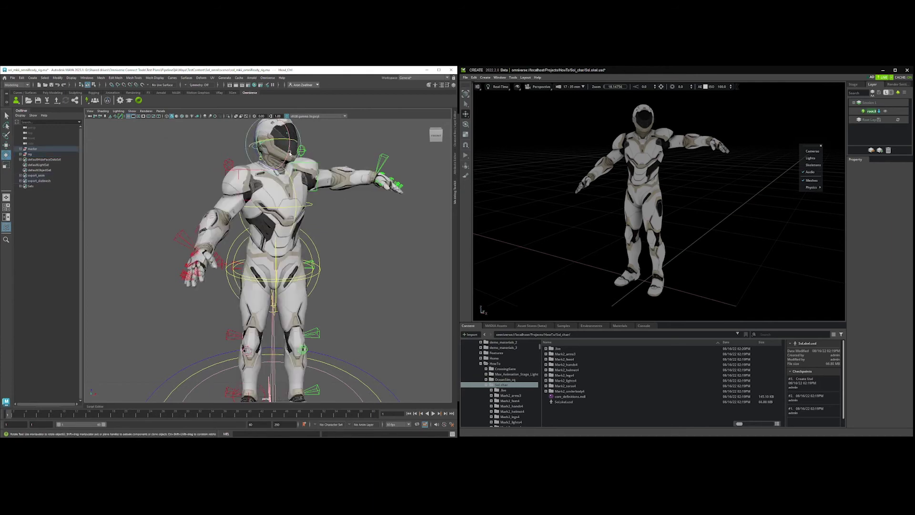
left_click_drag(290, 155, 289, 145)
key("ctrl+z")
key("ctrl+z")
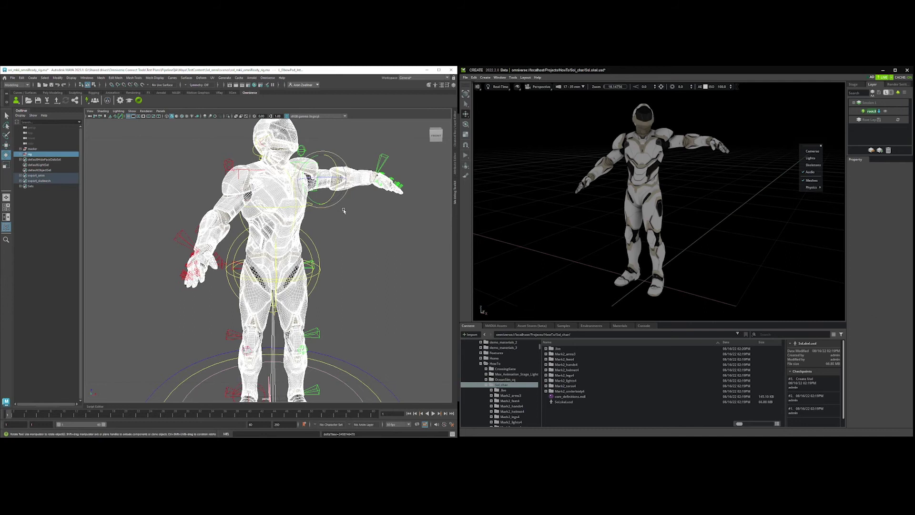
Try rotating the chest control to move the character's upper body
left_click(322, 221)
left_click(311, 206)
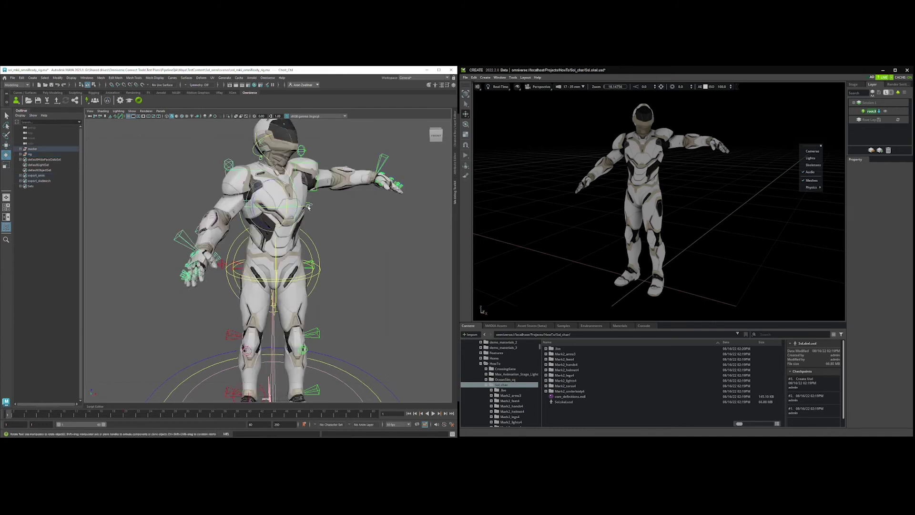
left_click_drag(288, 202, 326, 213)
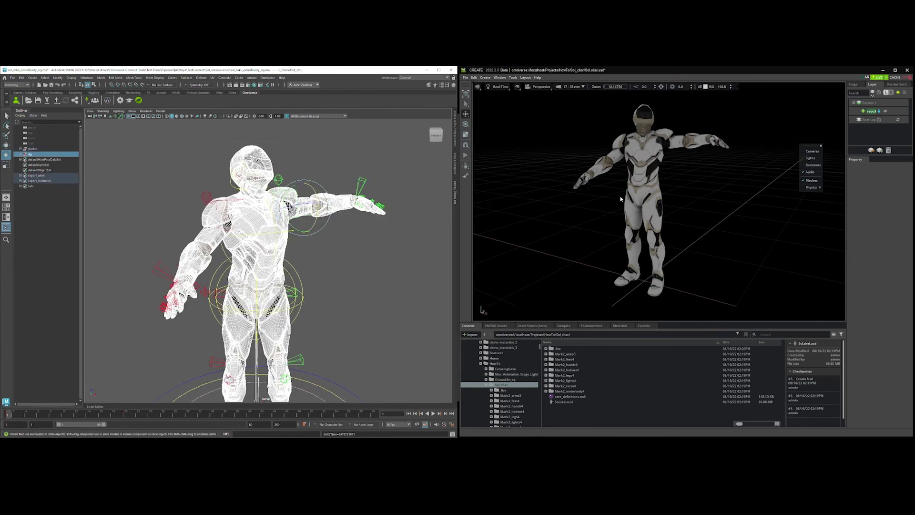
Leave the shared live session in Maya, and switch to Create to leave the LivePoseDemo session there
middle_click_drag(380, 267, 363, 254, "alt")
left_click_drag(611, 231, 645, 221, "alt")
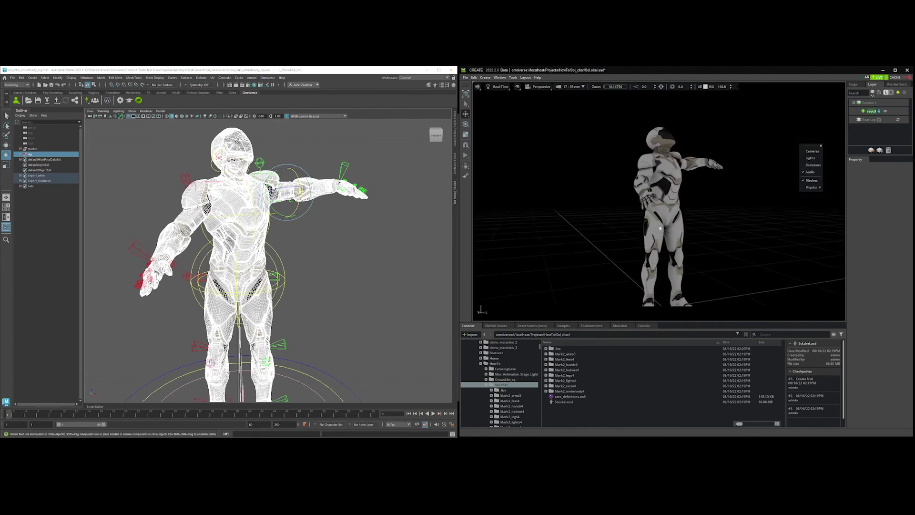
middle_click_drag(644, 220, 639, 249)
middle_click_drag(334, 267, 339, 258, "alt")
left_click_drag(339, 259, 331, 257, "alt")
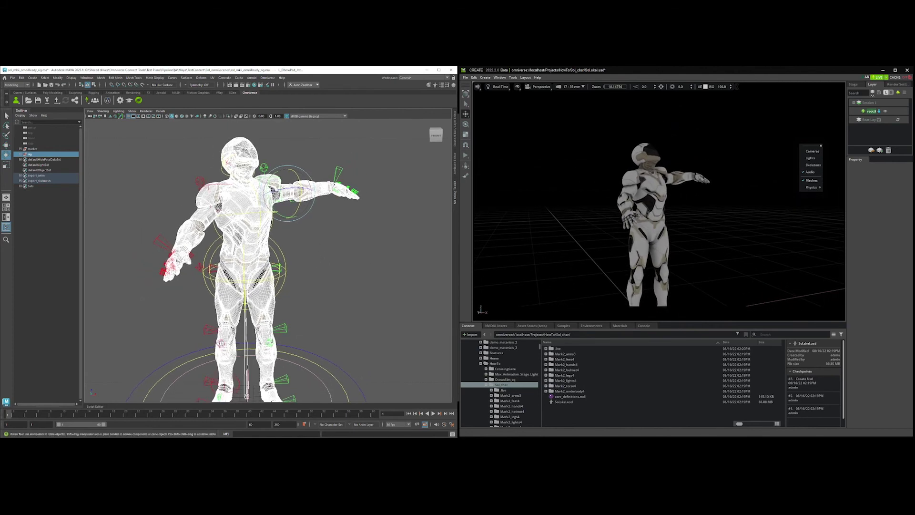
left_click(88, 101)
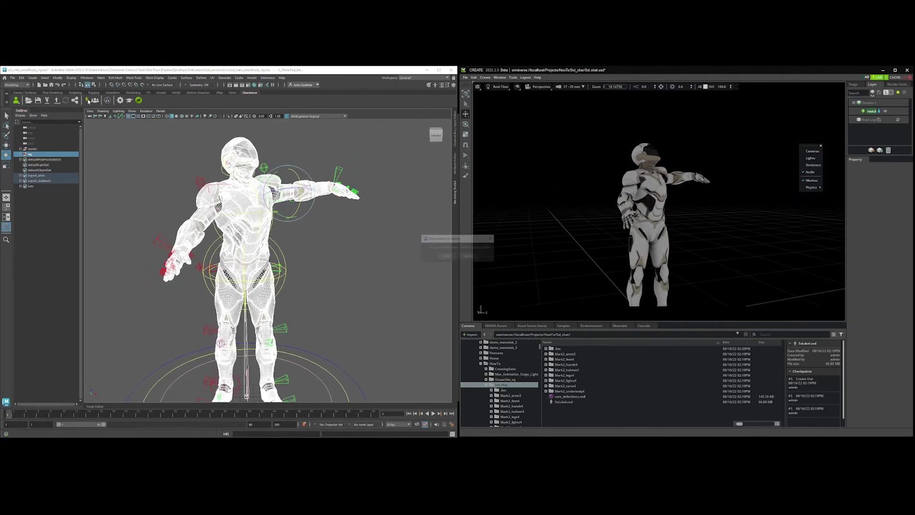
left_click(446, 256)
left_click(877, 78)
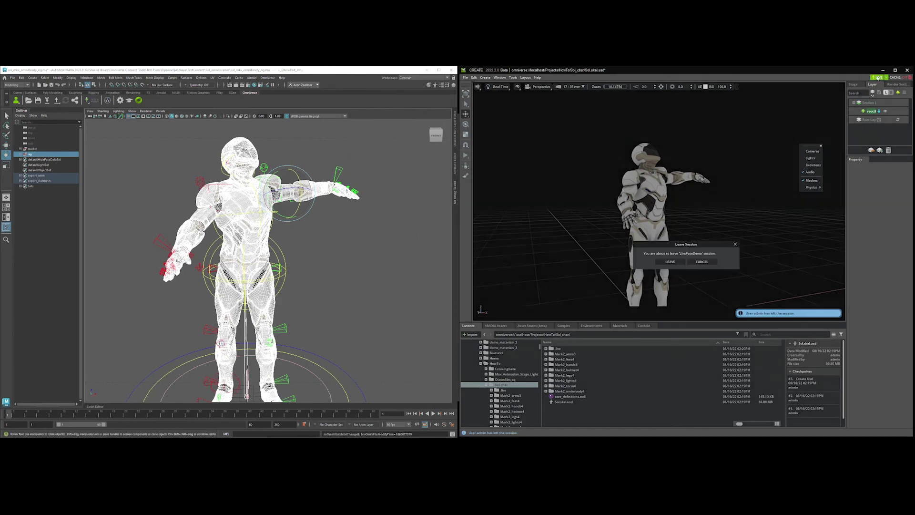